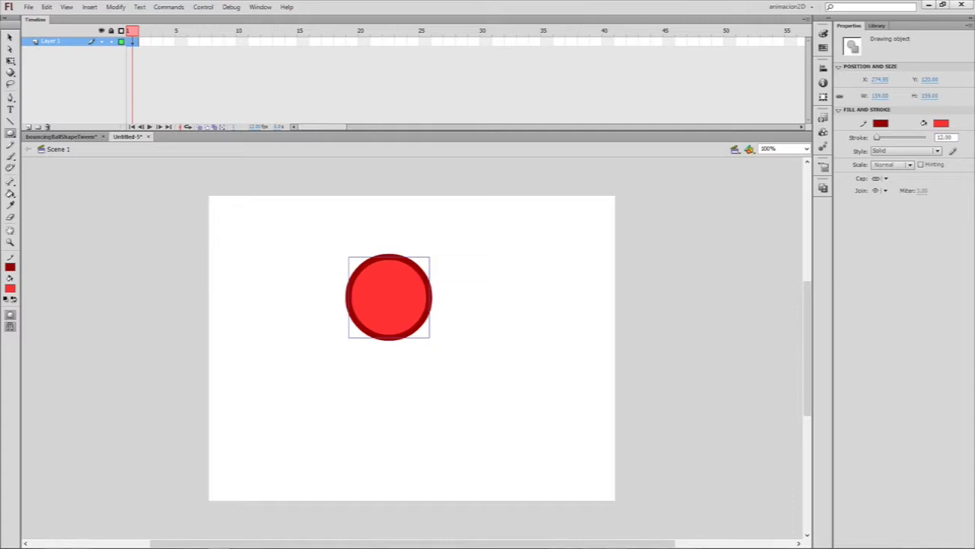
# Step: Convert the red circle into a Graphic symbol named "circulo" and move its instance toward the stage's upper left
pyautogui.press('v')
pyautogui.click(446, 300)
pyautogui.click(419, 303)
pyautogui.press('F8')
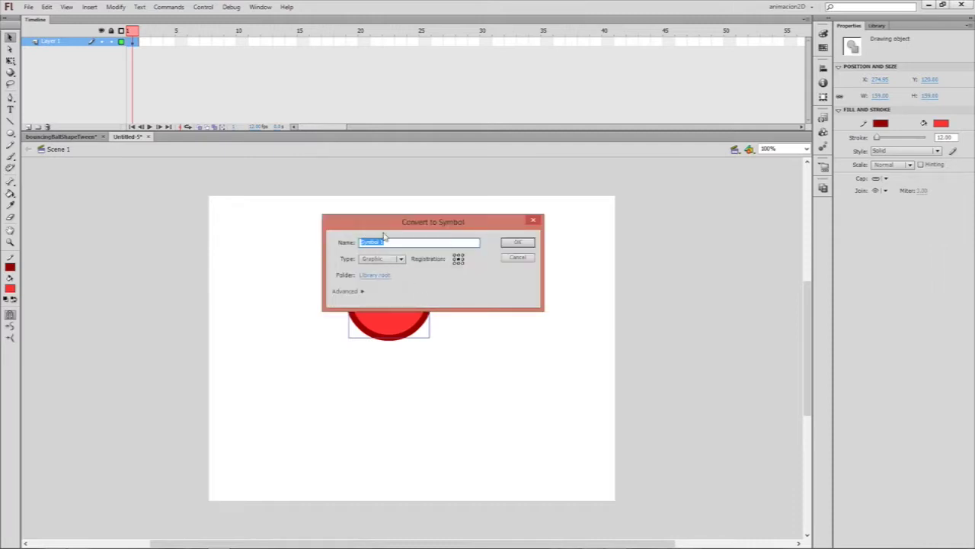
pyautogui.write('circulo')
pyautogui.click(518, 242)
pyautogui.moveTo(407, 320); pyautogui.dragTo(372, 278)
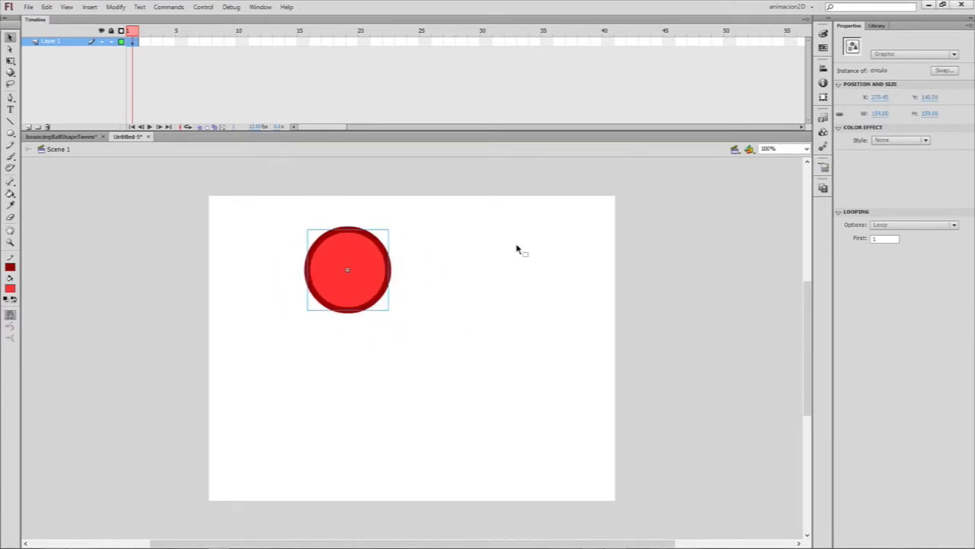
# Step: Show the symbol in the library and duplicate the circle instance until eight copies are spread across the stage
pyautogui.click(877, 28)
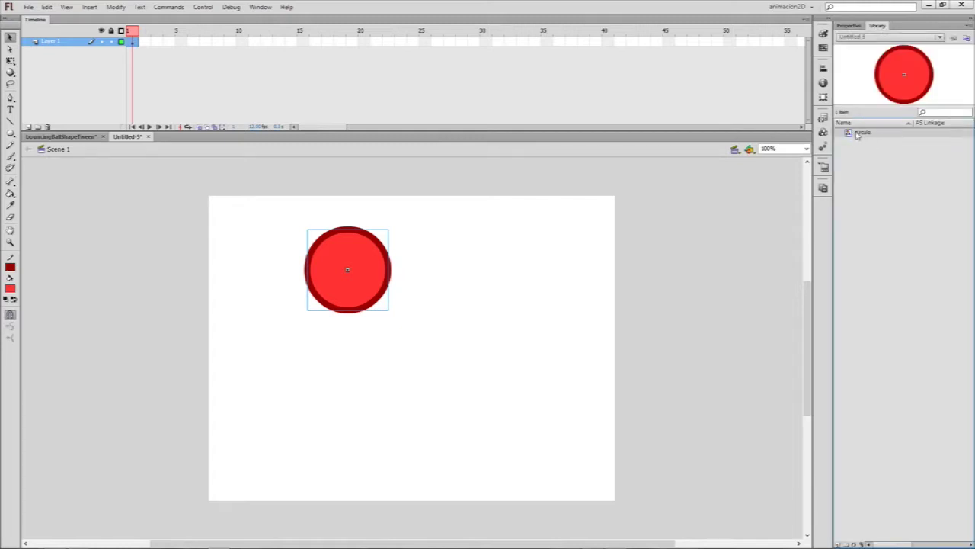
pyautogui.click(423, 317)
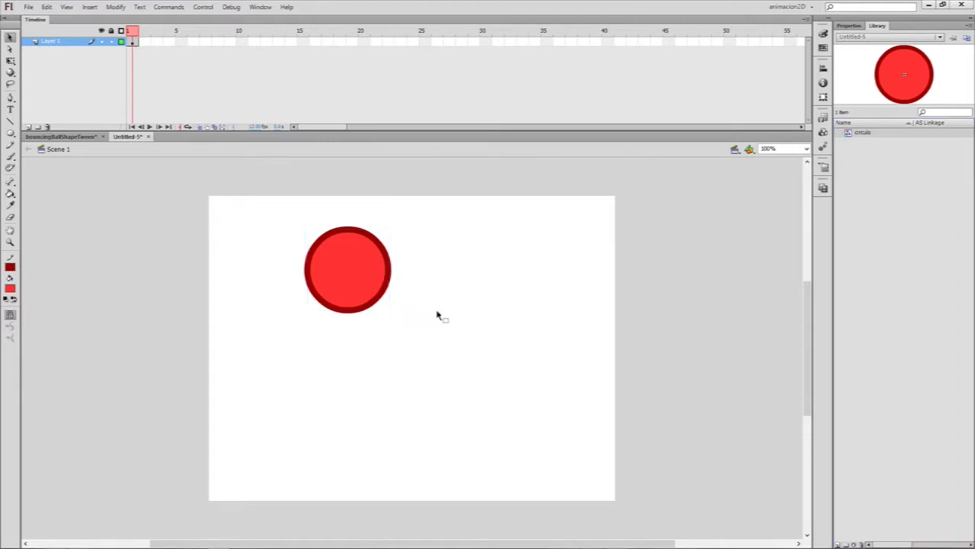
pyautogui.click(354, 271)
pyautogui.moveTo(359, 261); pyautogui.dragTo(383, 449)
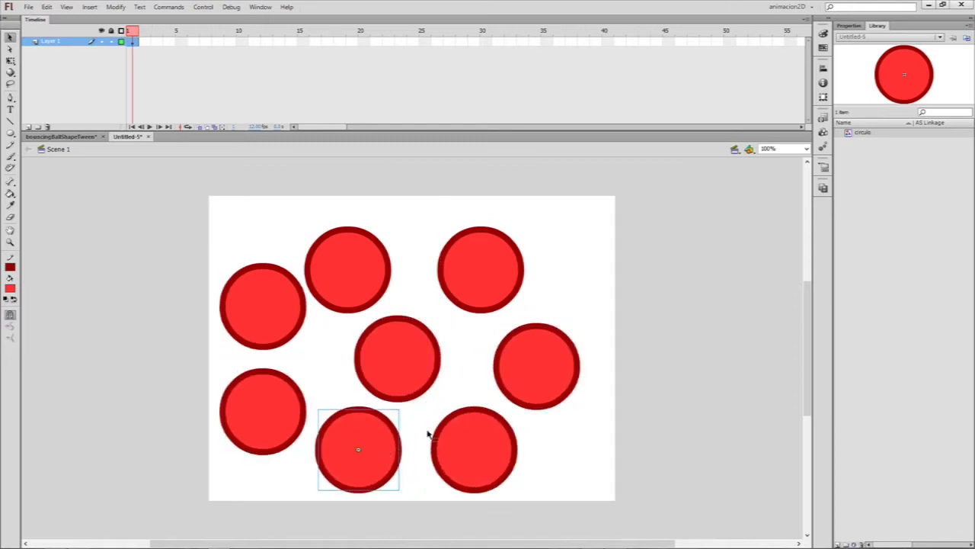
# Step: Rearrange the eight circle instances into staggered rows of three, three and two
pyautogui.moveTo(477, 267); pyautogui.dragTo(548, 244)
pyautogui.moveTo(348, 264); pyautogui.dragTo(447, 243)
pyautogui.moveTo(274, 294); pyautogui.dragTo(337, 242)
pyautogui.moveTo(385, 361); pyautogui.dragTo(381, 341)
pyautogui.moveTo(553, 377); pyautogui.dragTo(512, 354)
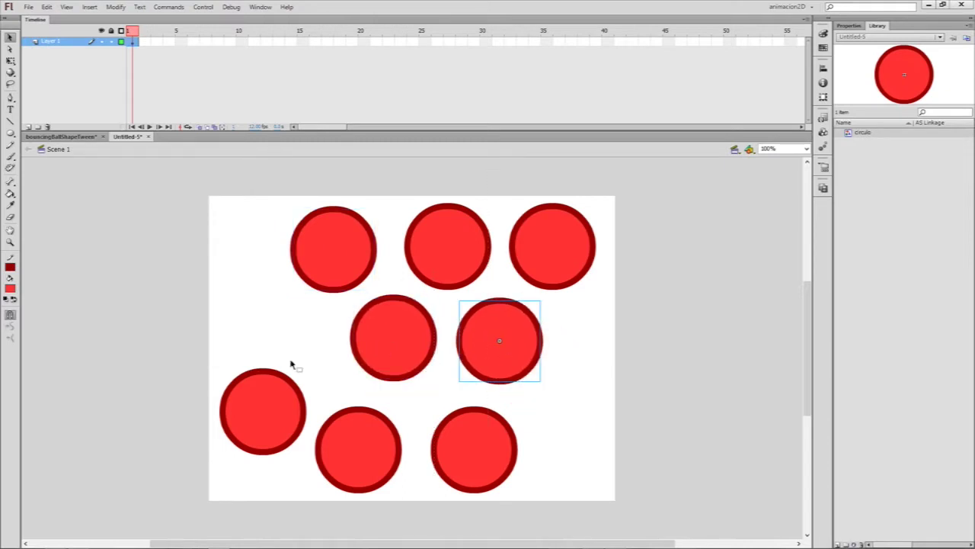
pyautogui.moveTo(266, 394); pyautogui.dragTo(274, 327)
pyautogui.moveTo(355, 454); pyautogui.dragTo(332, 435)
pyautogui.moveTo(483, 446); pyautogui.dragTo(445, 419)
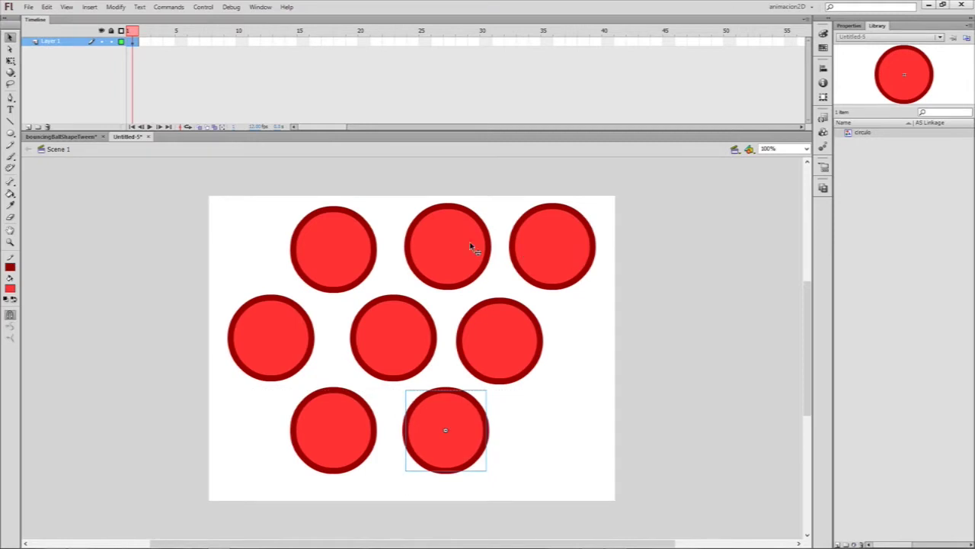
# Step: Edit the circulo symbol in place from the middle row's rightmost instance, change its fill to yellow-green, and return to Scene 1
pyautogui.click(554, 257)
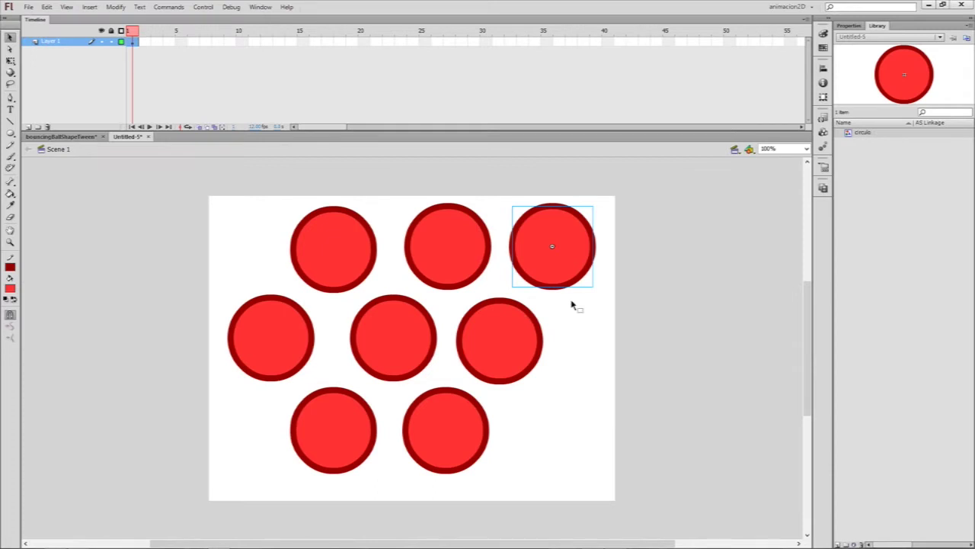
pyautogui.click(585, 323)
pyautogui.click(495, 347)
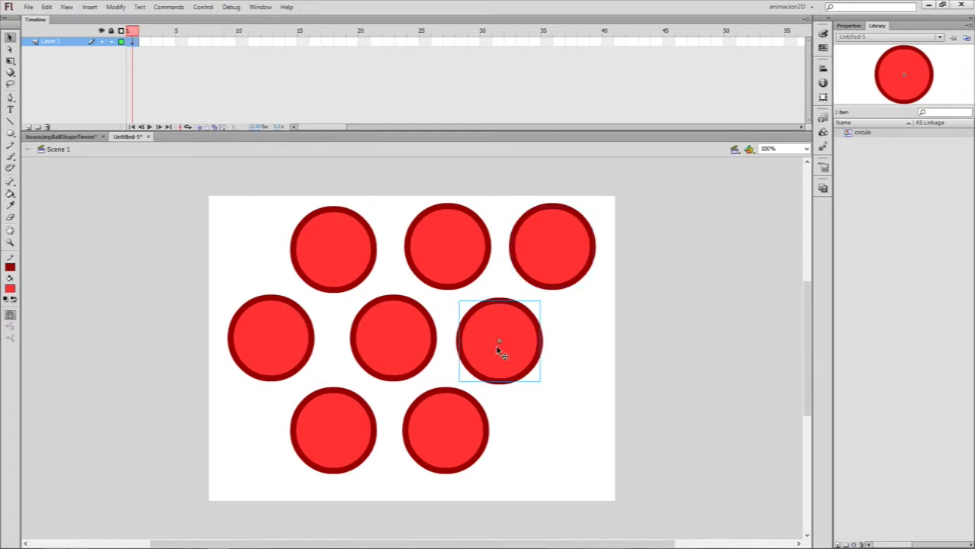
pyautogui.doubleClick(509, 365)
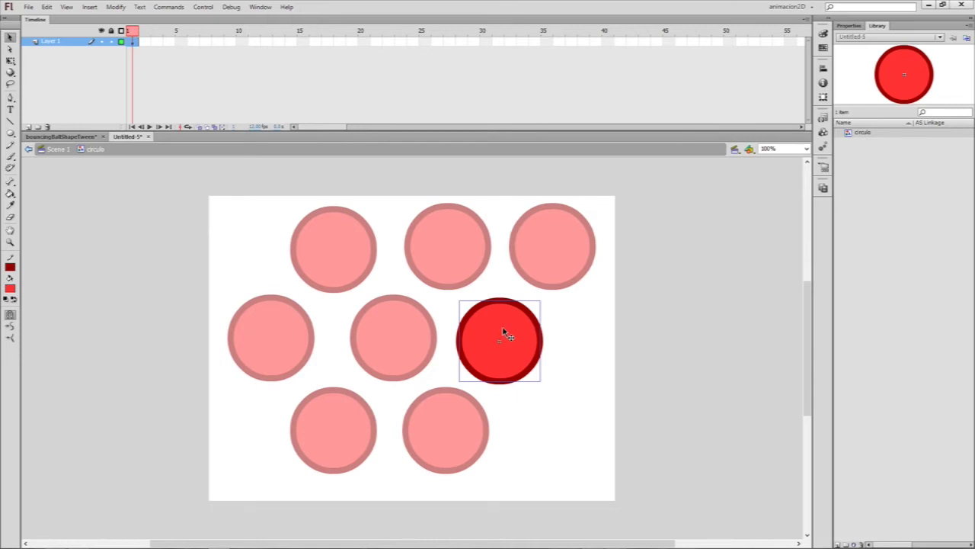
pyautogui.click(849, 26)
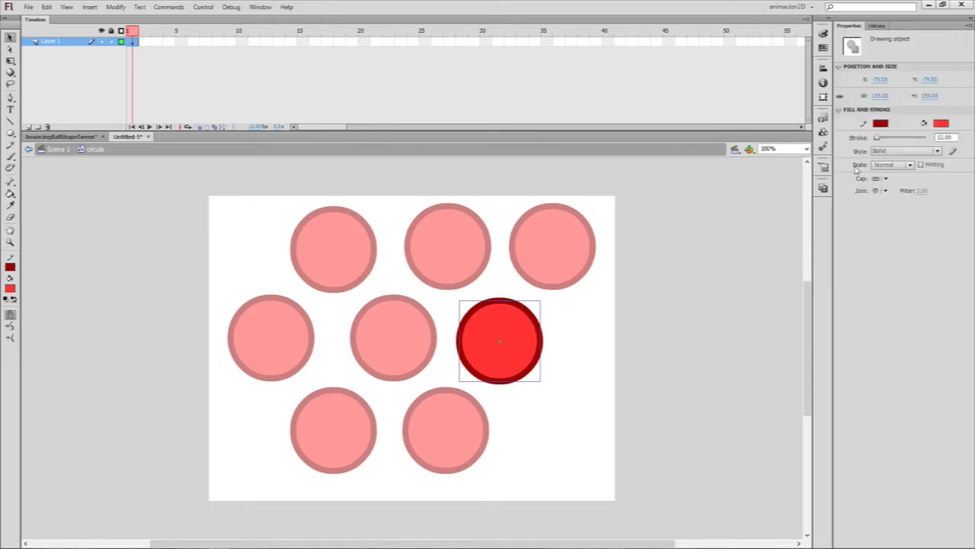
pyautogui.click(940, 124)
pyautogui.click(873, 194)
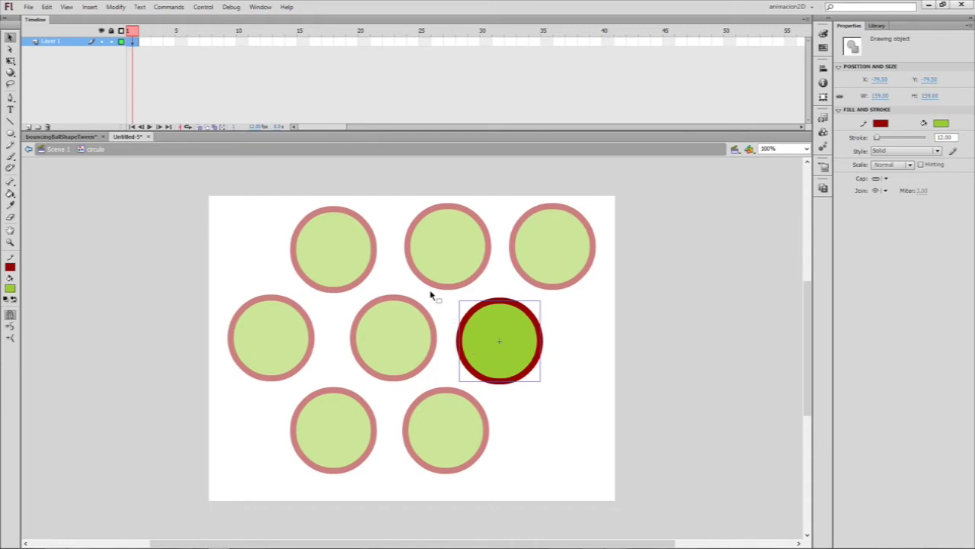
pyautogui.click(57, 150)
# Step: Select several circle instances in Scene 1 one by one to examine their fill colour
pyautogui.click(448, 250)
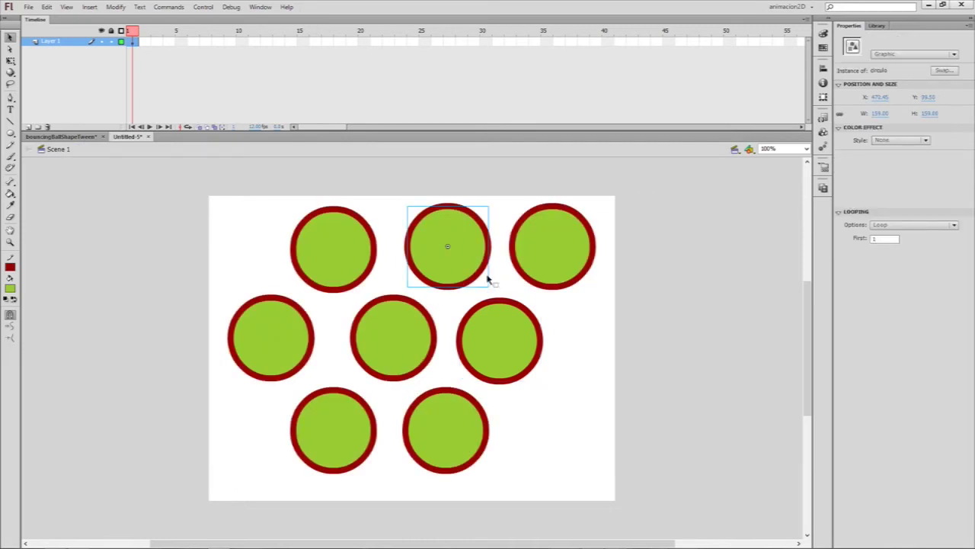
pyautogui.click(496, 346)
pyautogui.click(406, 344)
pyautogui.click(500, 349)
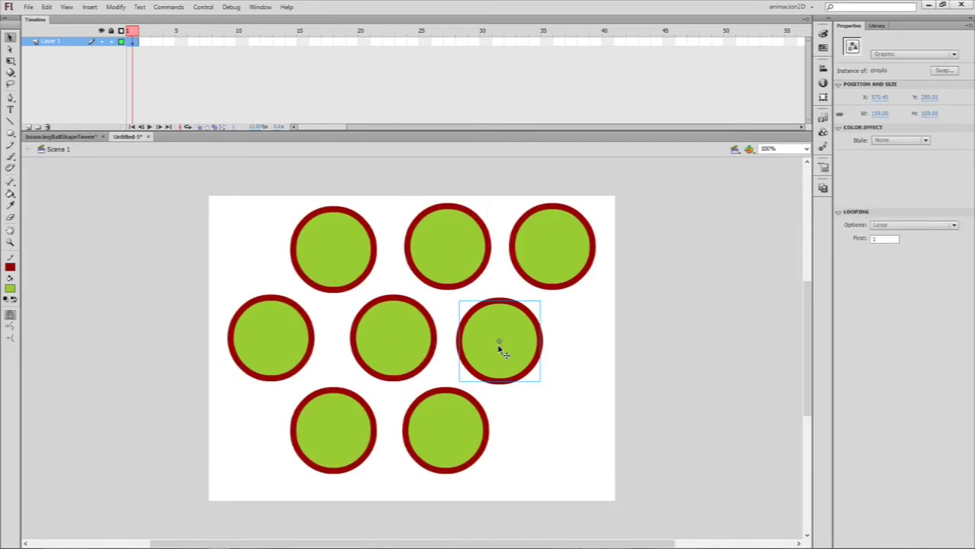
pyautogui.click(539, 265)
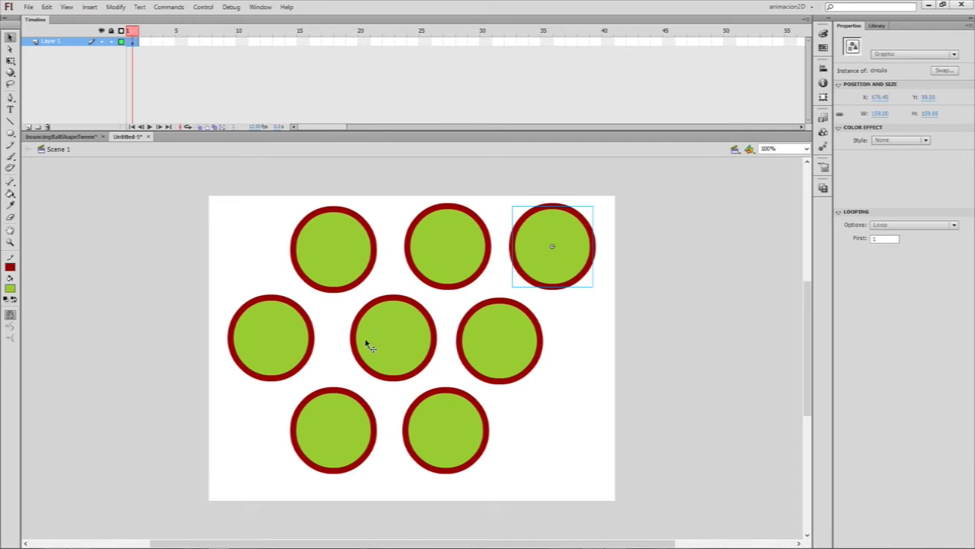
# Step: Open the circulo symbol from the library, bend the circle's right and left edges inward, and return to Scene 1
pyautogui.click(877, 26)
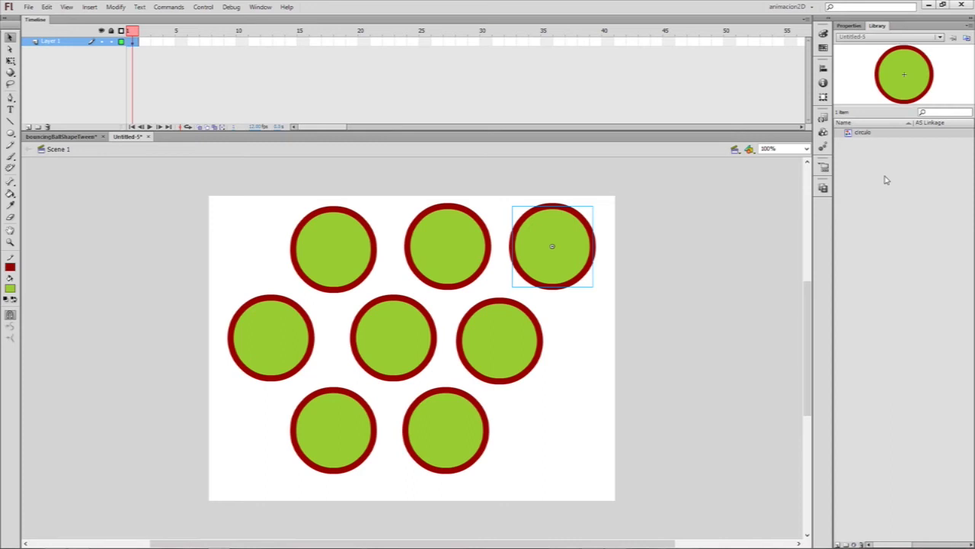
pyautogui.doubleClick(854, 134)
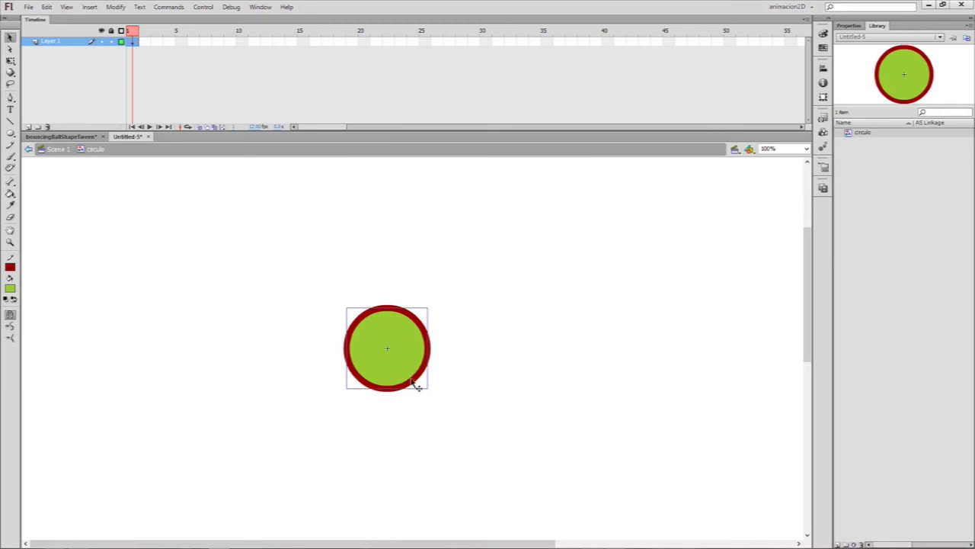
pyautogui.click(461, 358)
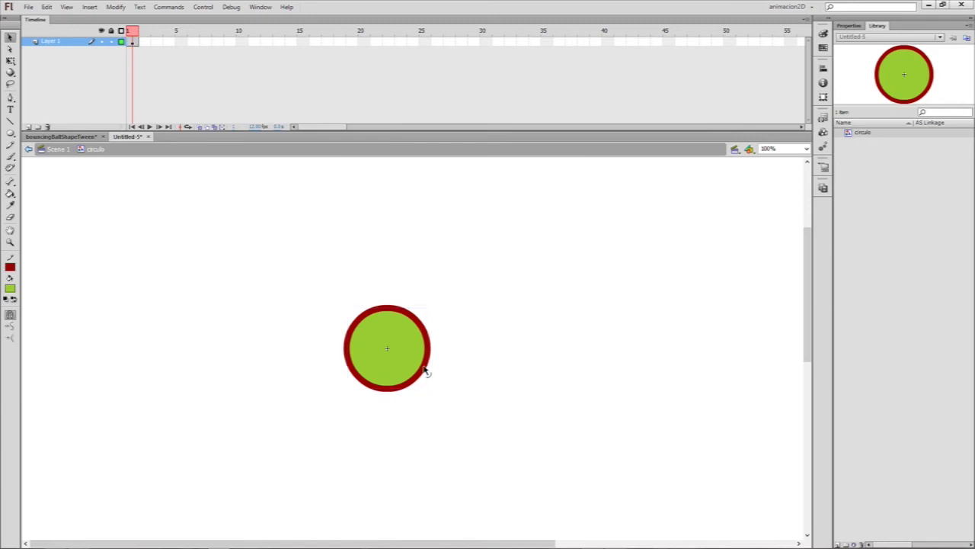
pyautogui.moveTo(428, 355); pyautogui.dragTo(406, 351)
pyautogui.moveTo(346, 349); pyautogui.dragTo(372, 344)
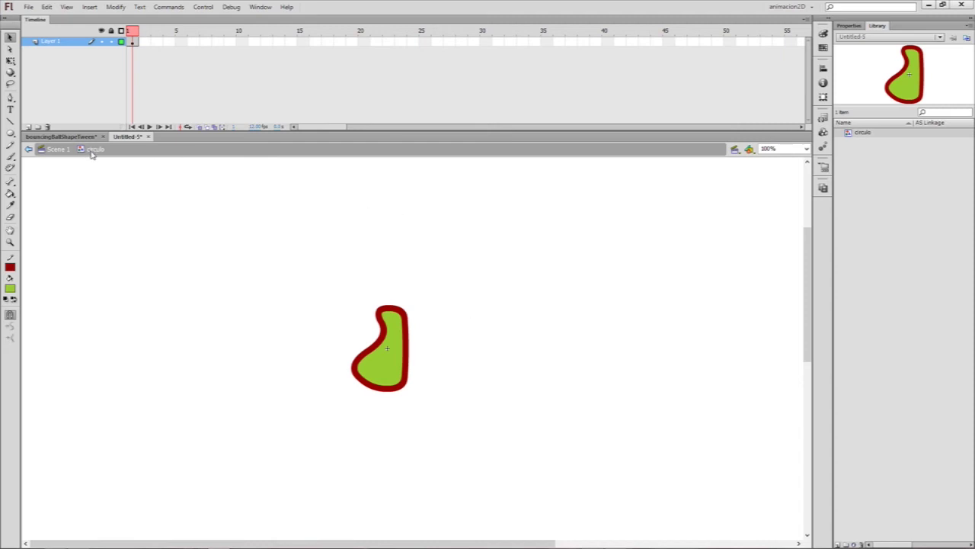
pyautogui.click(55, 151)
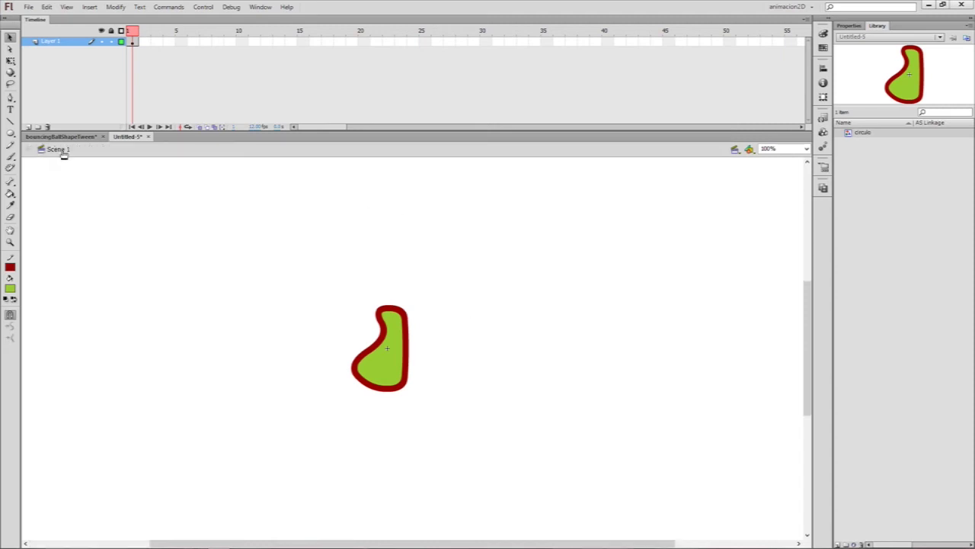